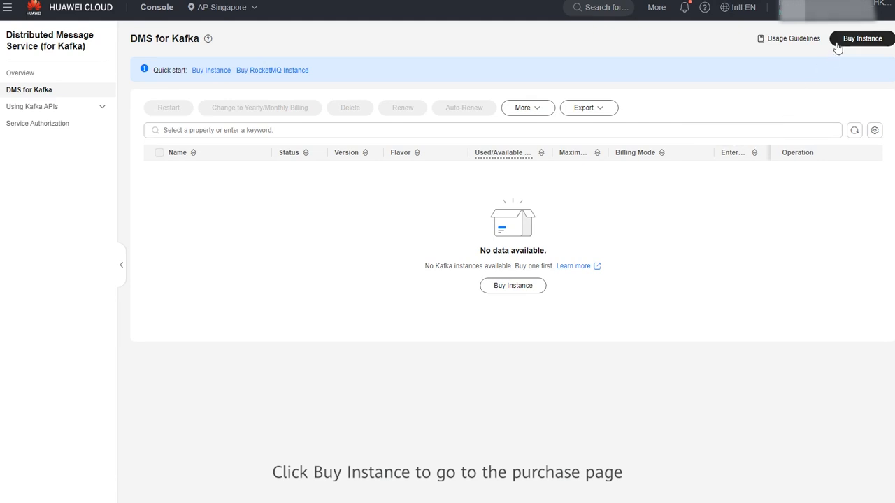
# Start buying a Kafka instance in Standard Config mode and set its billing mode to Pay-per-use.
pyautogui.click(838, 42)
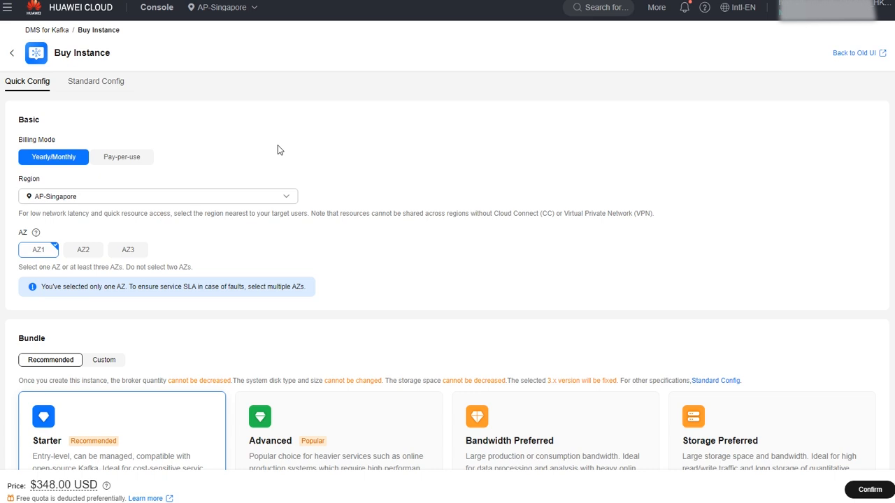
pyautogui.click(117, 83)
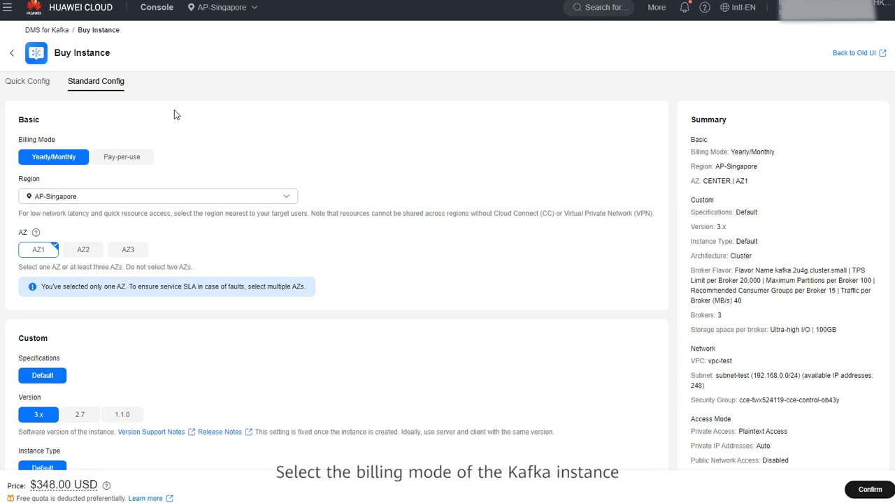
pyautogui.click(142, 159)
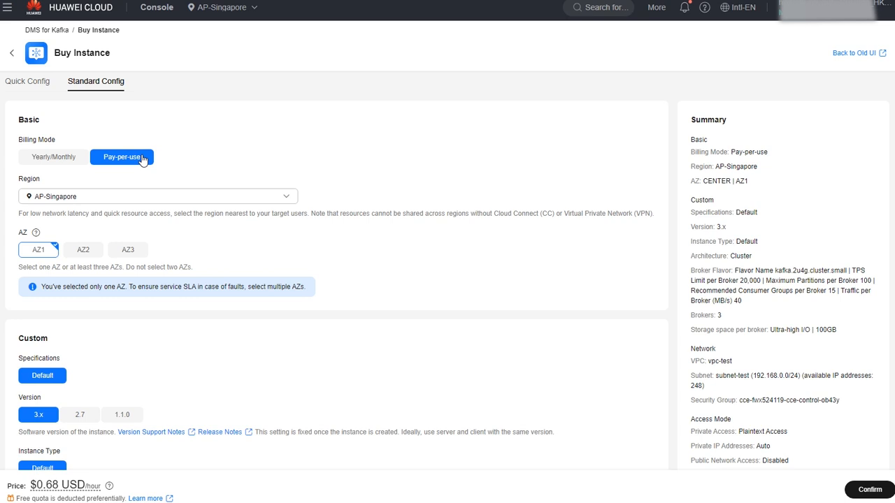
# Keep the region as AP-Singapore and add AZ2 and AZ3 to the selected availability zones.
pyautogui.click(154, 202)
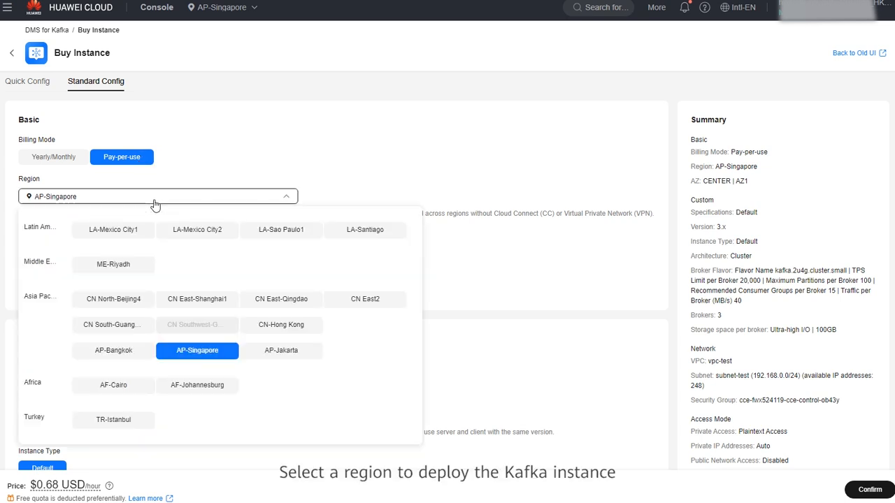
pyautogui.click(155, 203)
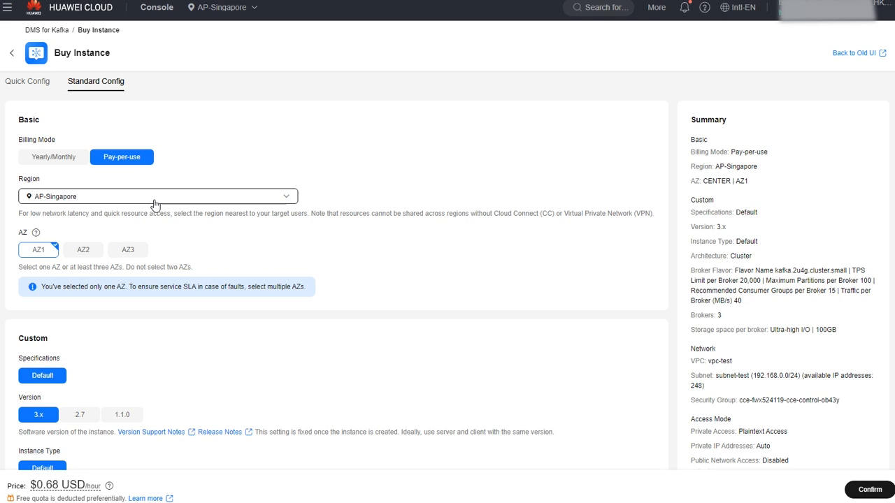
pyautogui.click(84, 250)
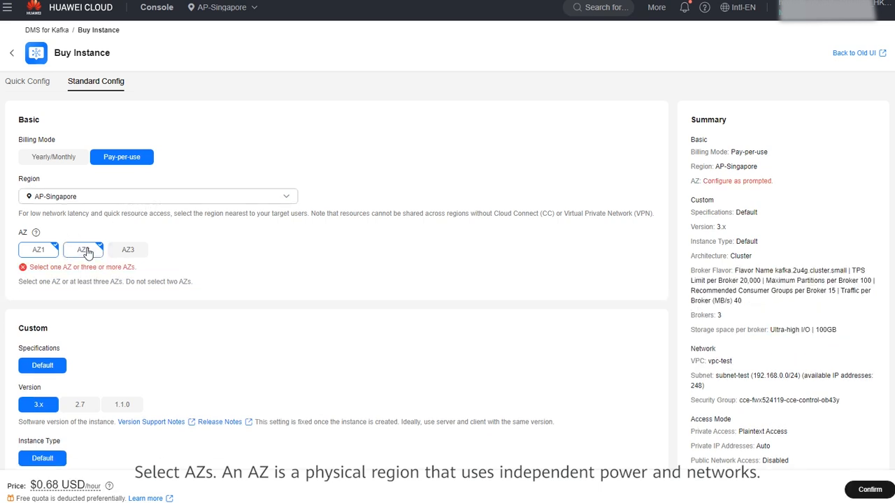
pyautogui.click(128, 251)
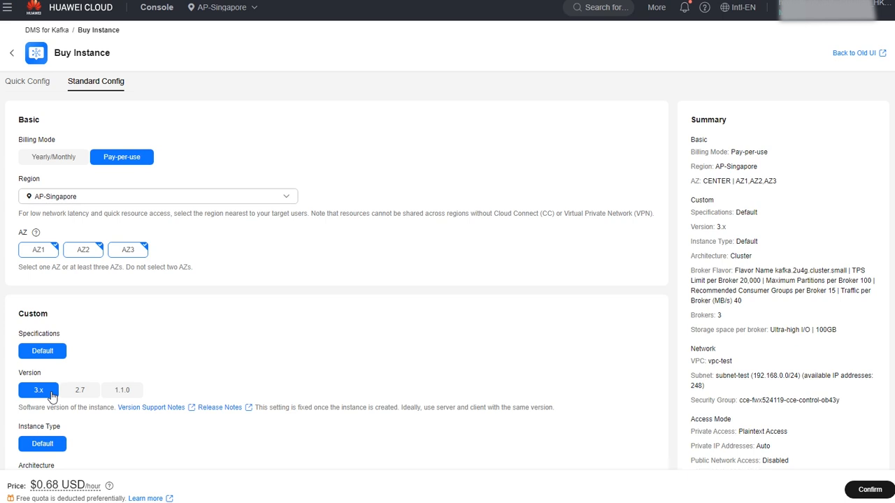
# Keep Ultra-high I/O as the storage type per broker and choose the default security group for the network.
pyautogui.scroll(-6, 51, 397)
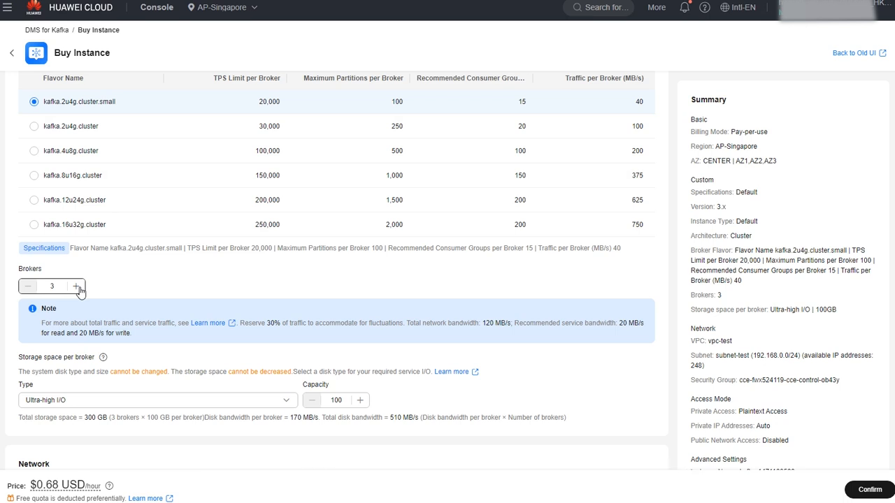
pyautogui.click(182, 403)
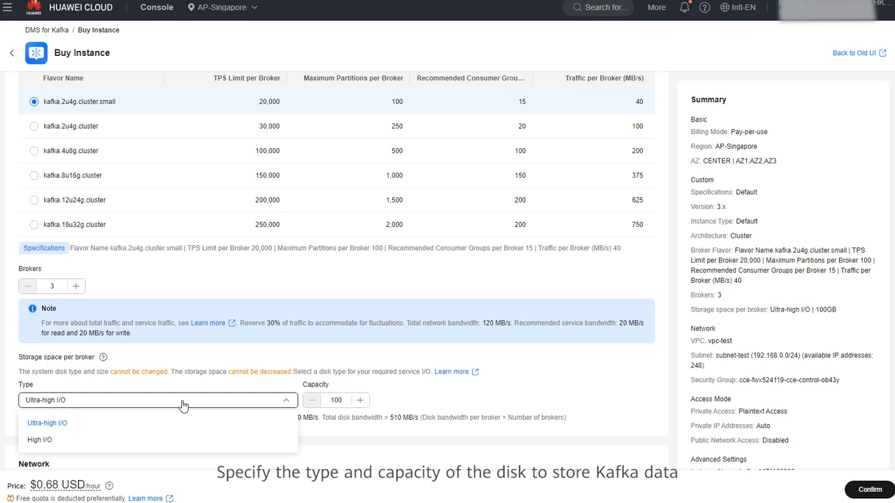
pyautogui.click(182, 404)
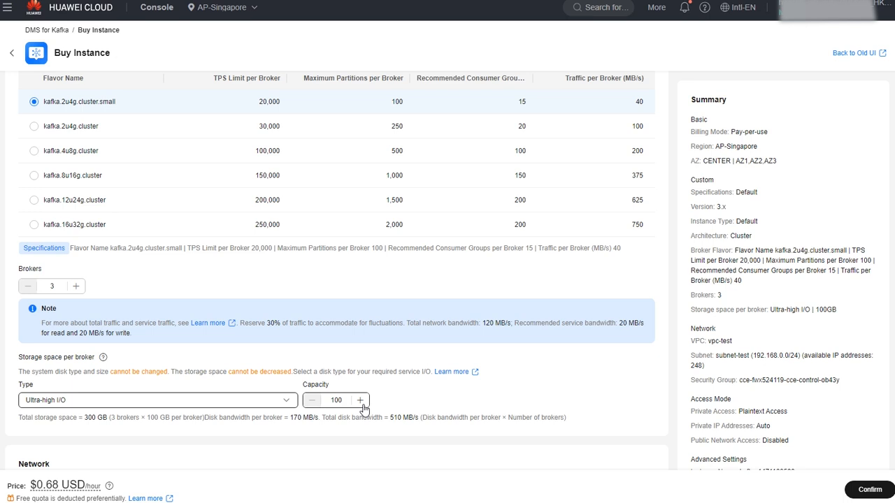
pyautogui.scroll(-5, 362, 409)
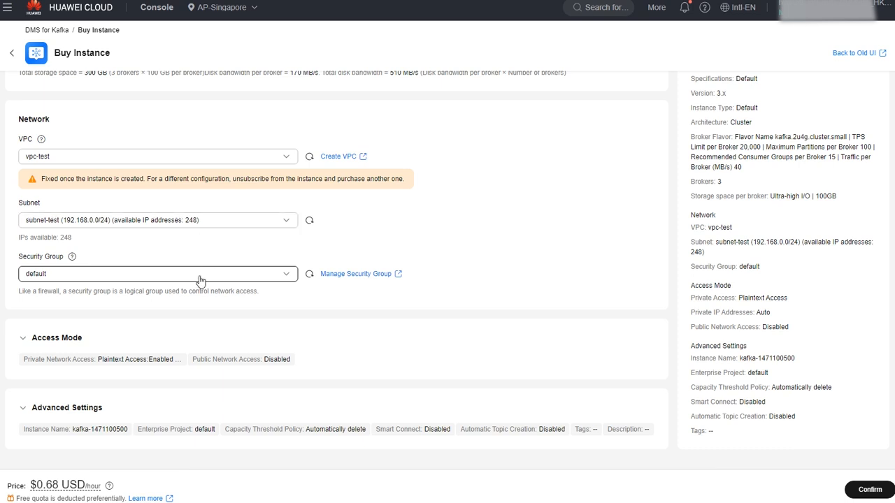
# Expand the access mode settings and enable Ciphertext Access alongside Plaintext Access for the private network.
pyautogui.click(78, 343)
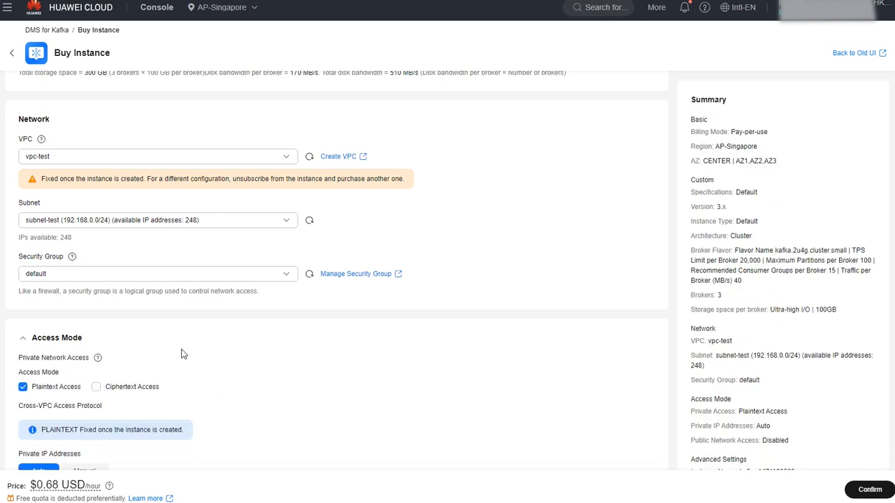
pyautogui.scroll(-2, 182, 355)
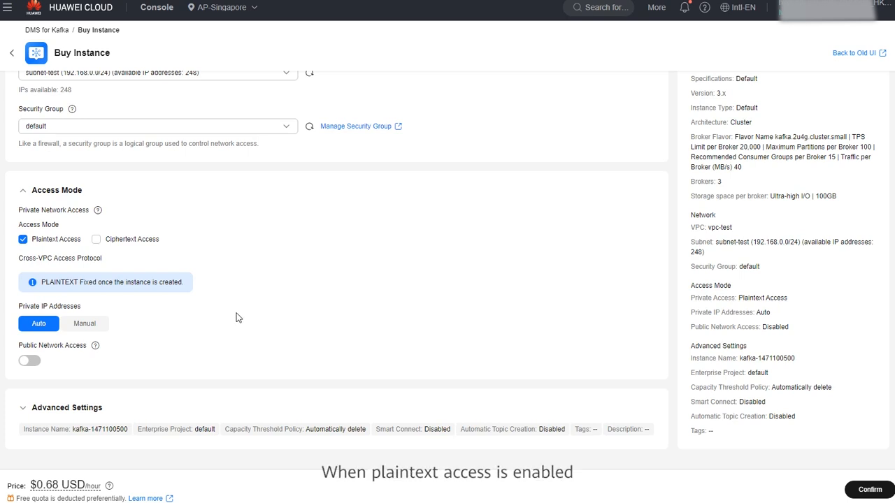
pyautogui.click(139, 246)
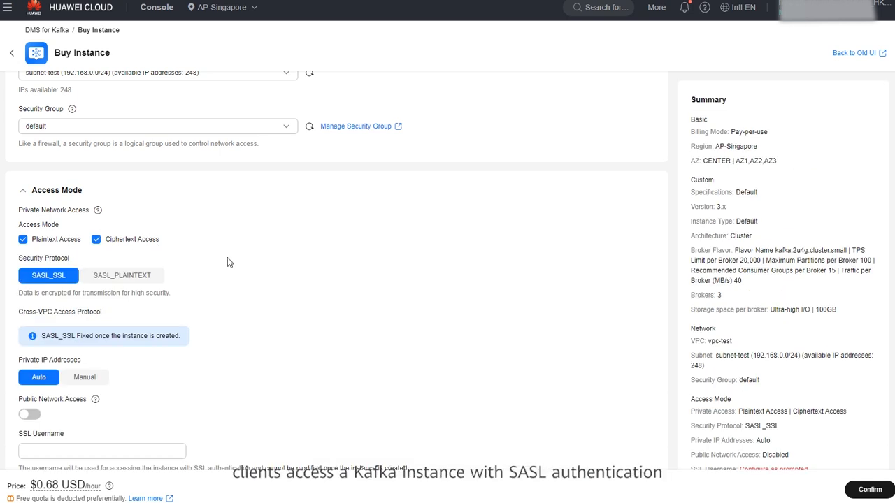
pyautogui.scroll(-3, 227, 258)
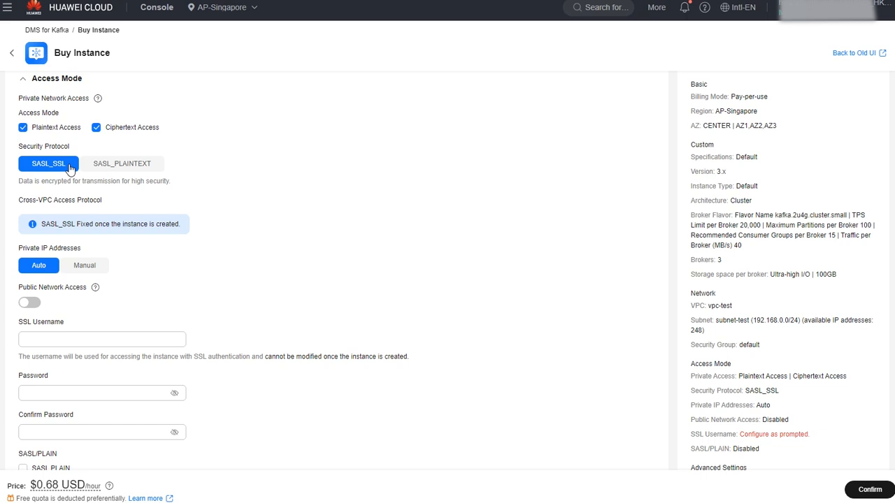
pyautogui.click(30, 304)
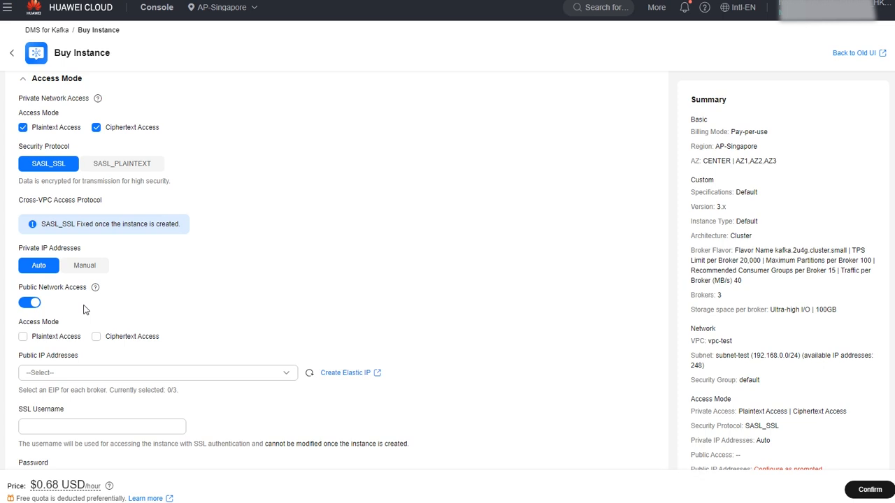
pyautogui.click(32, 302)
# Set the SSL username to test with the account password entered in both password fields, and enable SASL PLAIN.
pyautogui.scroll(-1, 107, 316)
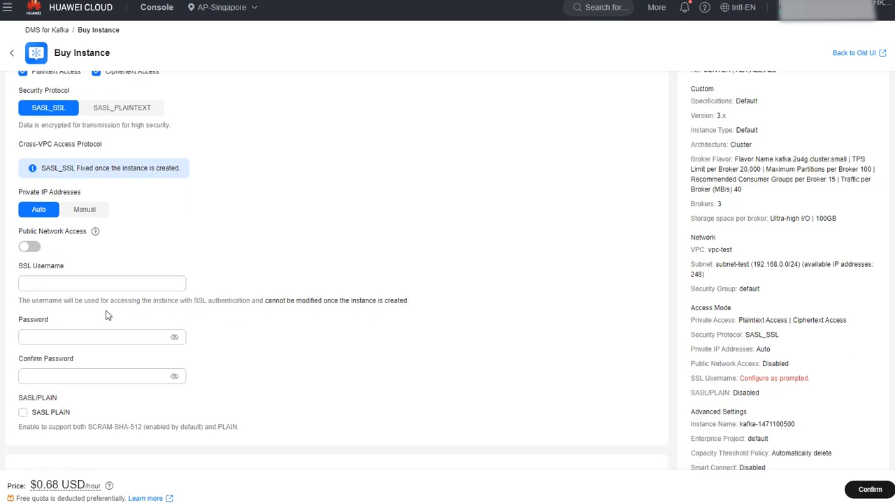
pyautogui.click(84, 287)
pyautogui.write('test')
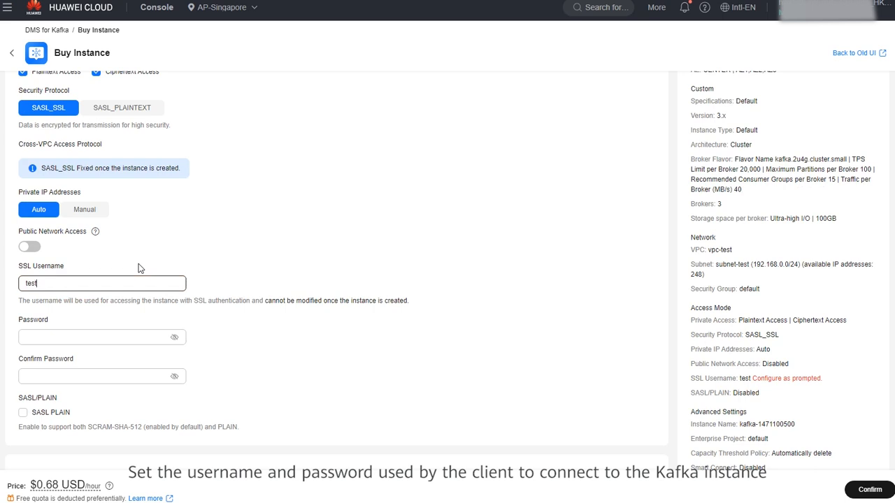
pyautogui.click(80, 335)
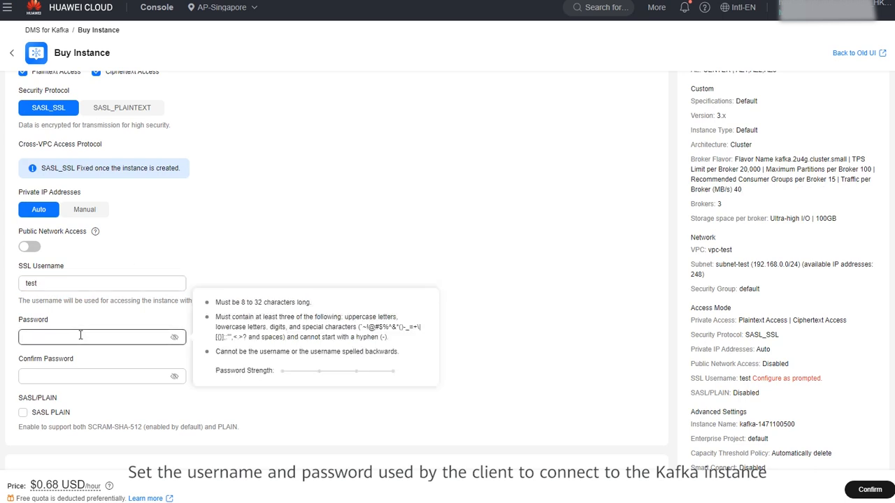
pyautogui.write('•••••••••')
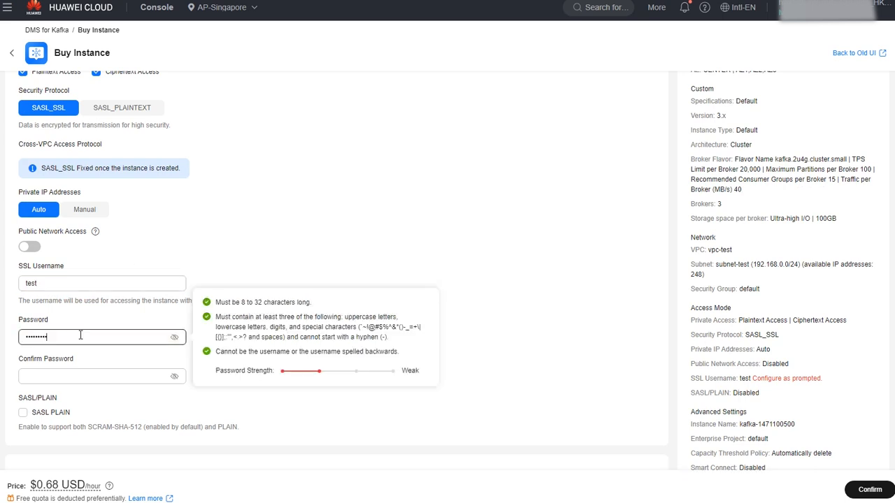
pyautogui.click(72, 376)
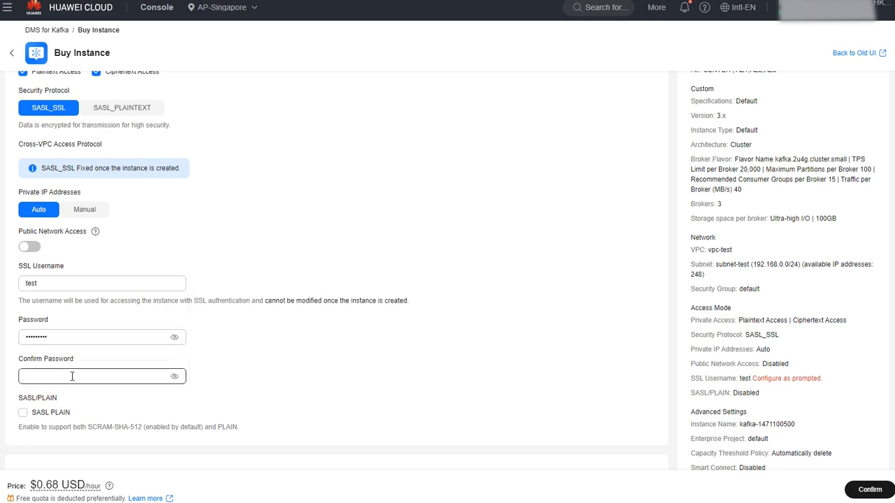
pyautogui.write('•••••••••')
pyautogui.click(23, 413)
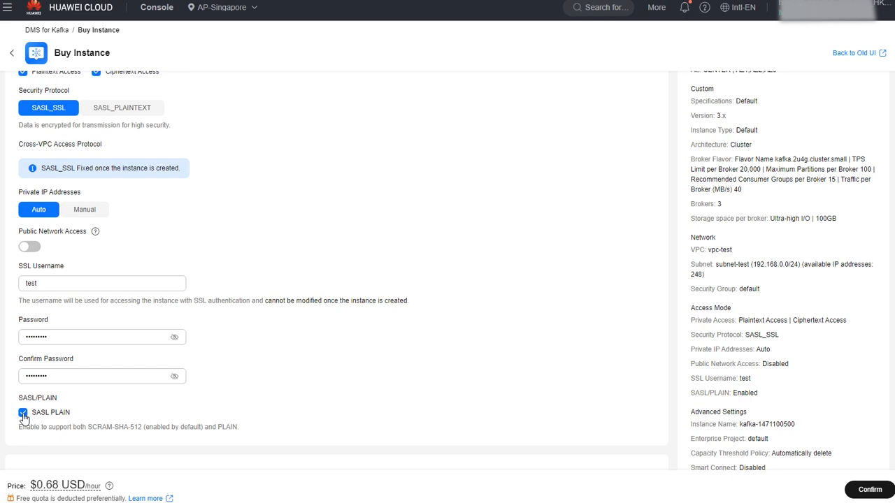
# In the advanced settings, name the instance kafka-test and keep the capacity threshold policy on Automatically delete.
pyautogui.scroll(-1, 258, 412)
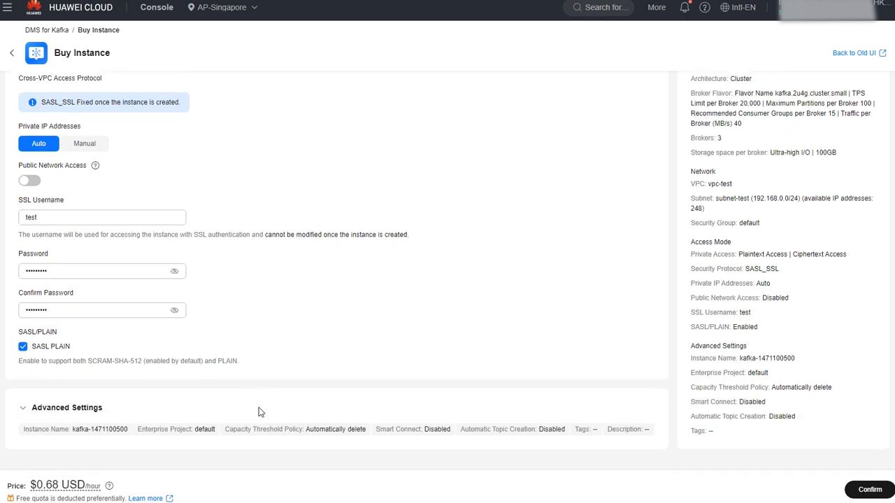
pyautogui.click(67, 407)
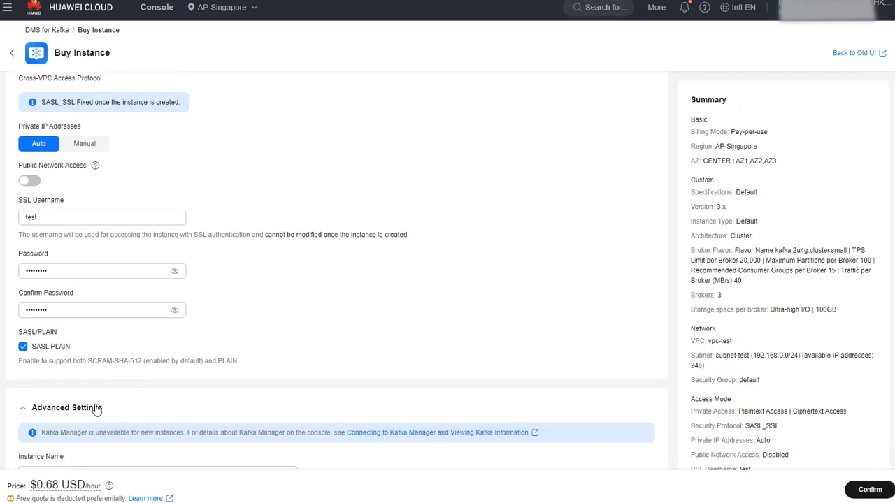
pyautogui.scroll(-6, 206, 403)
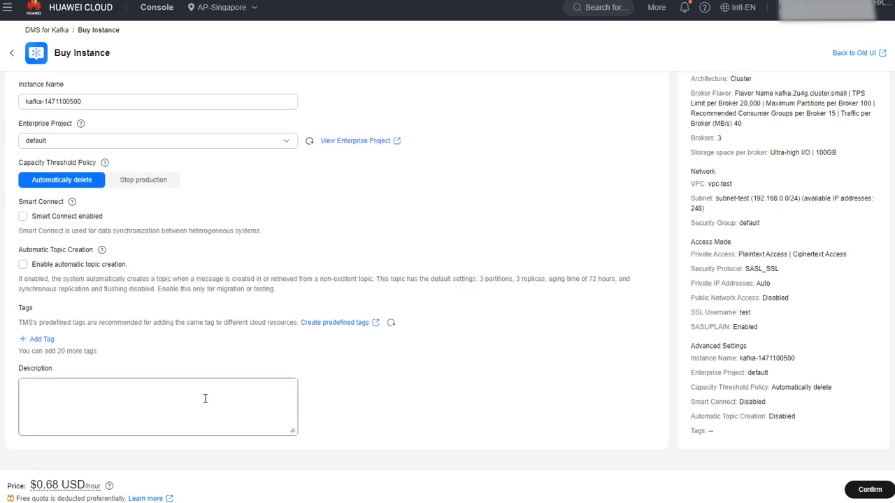
pyautogui.moveTo(44, 101); pyautogui.dragTo(126, 106)
pyautogui.write('test')
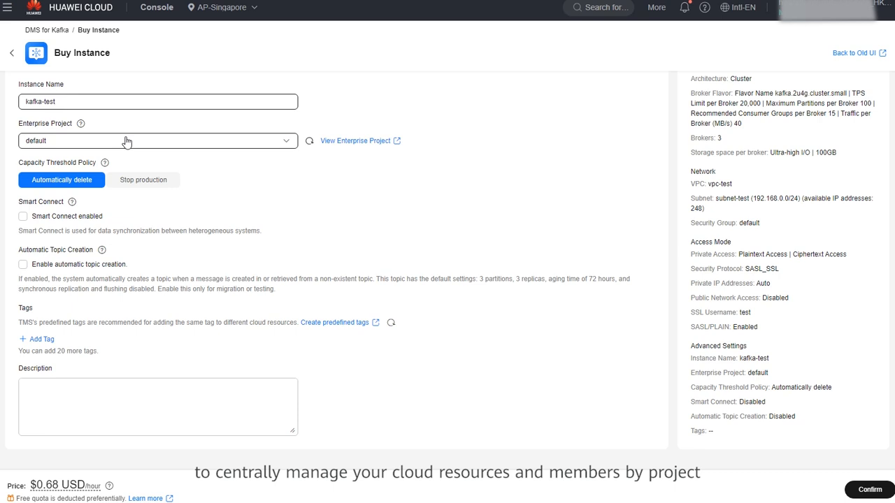
pyautogui.click(100, 184)
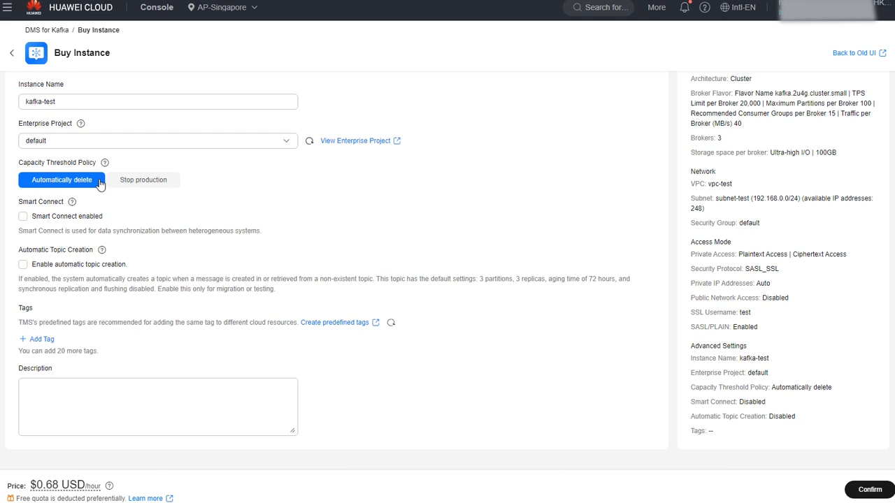
pyautogui.click(23, 218)
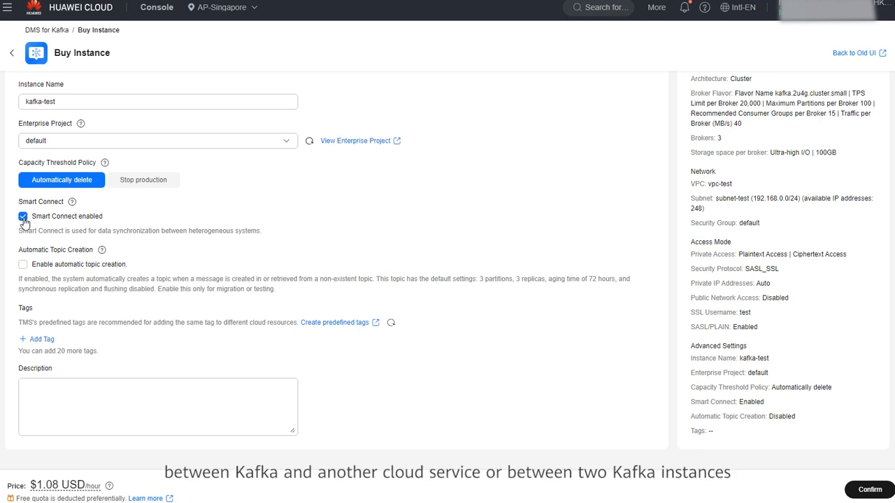
pyautogui.click(23, 218)
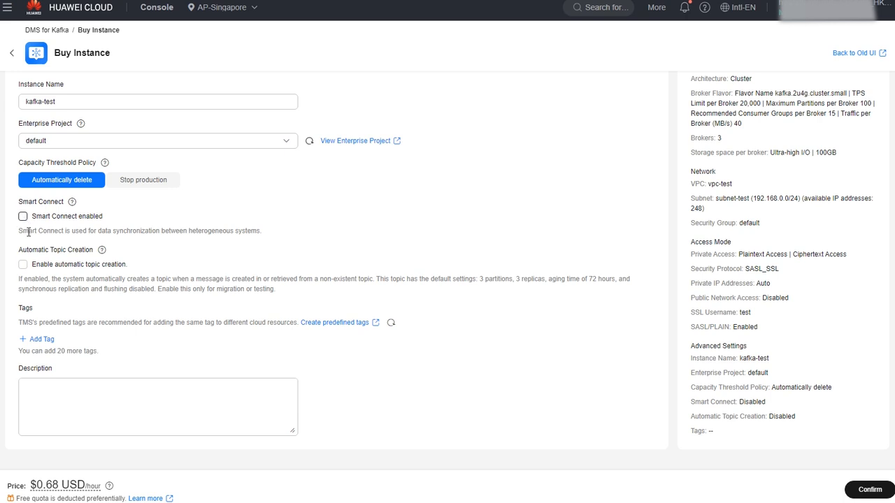
pyautogui.click(24, 265)
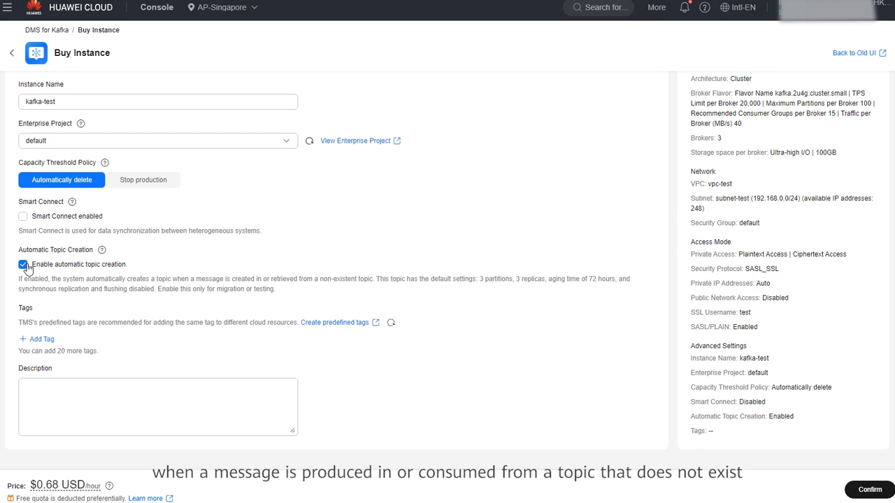
pyautogui.click(23, 265)
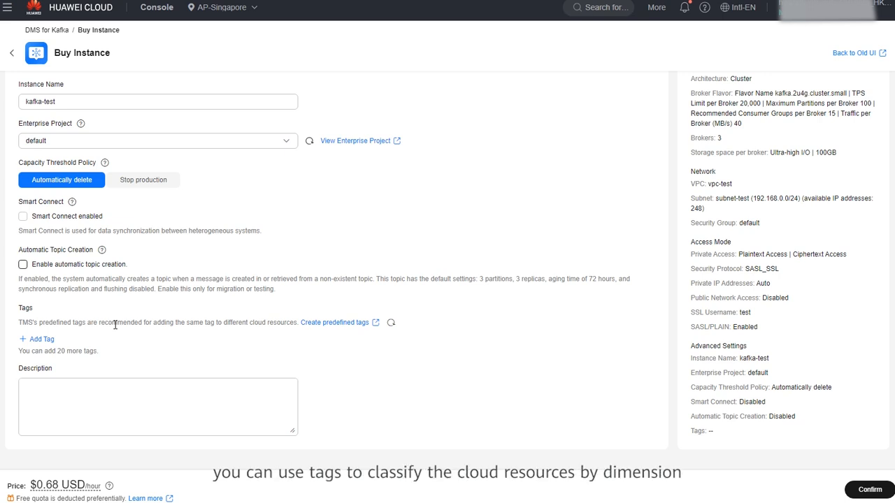
pyautogui.click(83, 389)
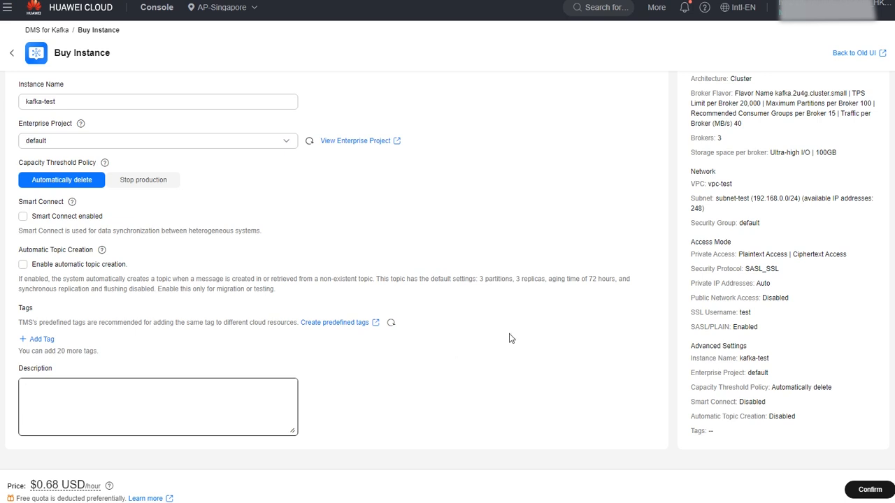
# Review the configuration summary of the instance and proceed to the order confirmation page.
pyautogui.scroll(10, 692, 260)
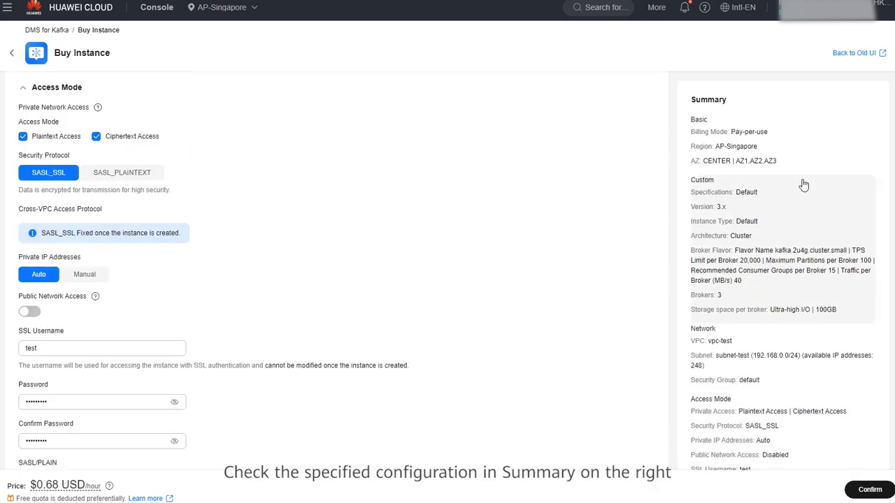
pyautogui.click(822, 152)
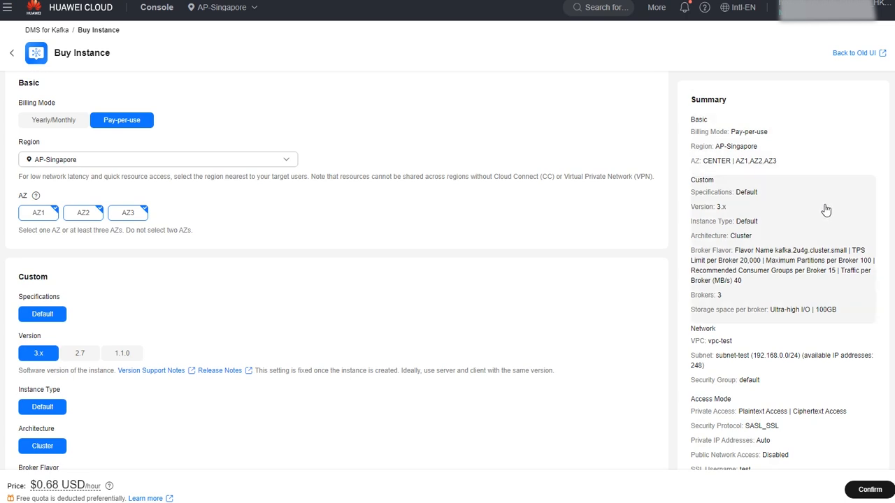
pyautogui.scroll(-10, 825, 209)
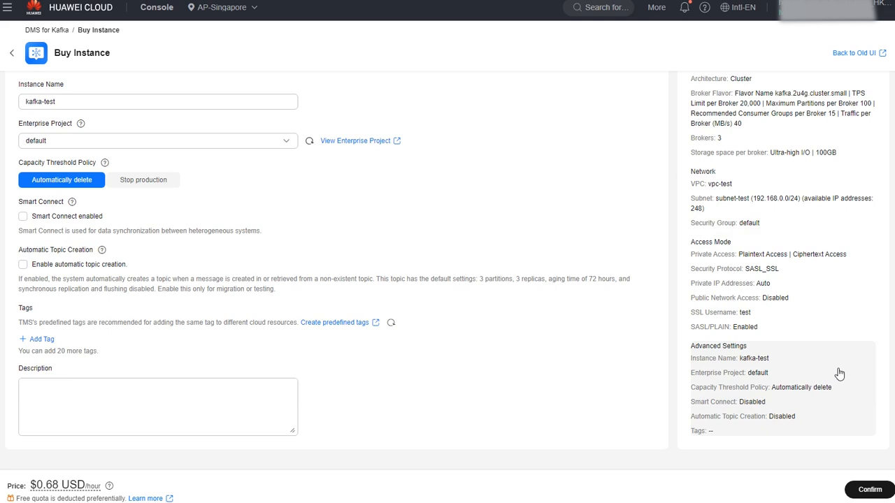
pyautogui.click(859, 490)
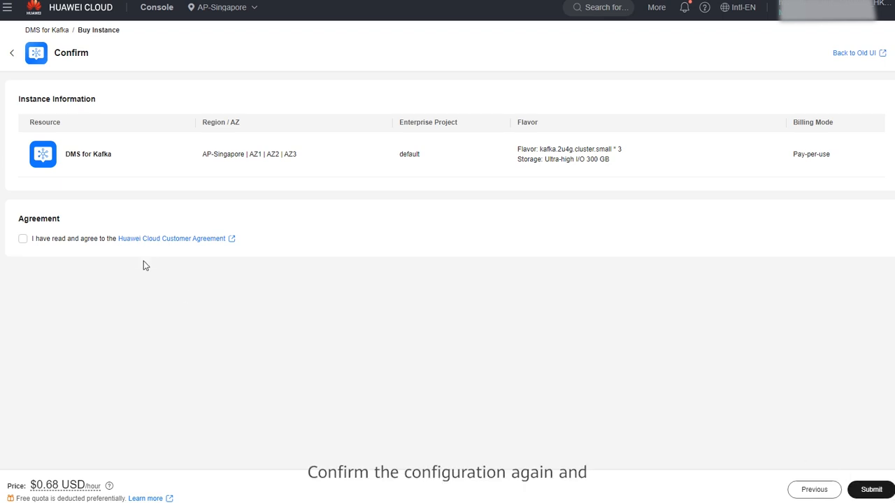
# Agree to the Huawei Cloud Customer Agreement, submit the order and return to the Kafka instance list.
pyautogui.click(24, 241)
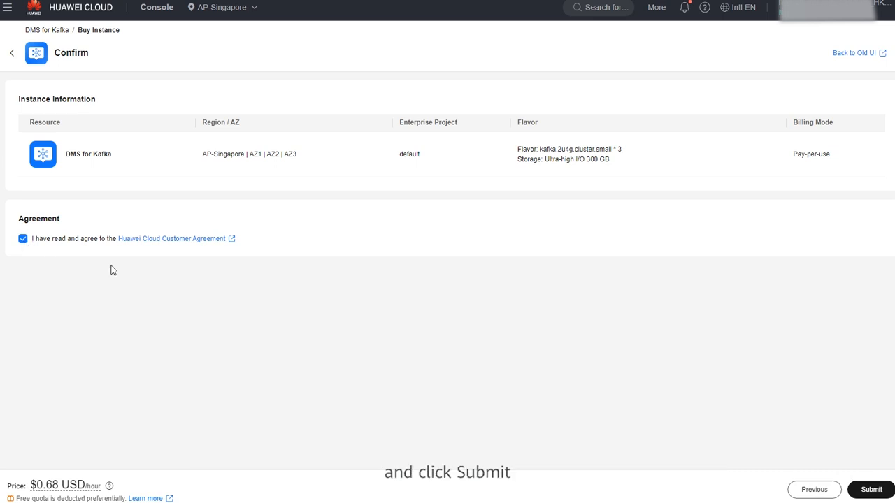
pyautogui.click(870, 490)
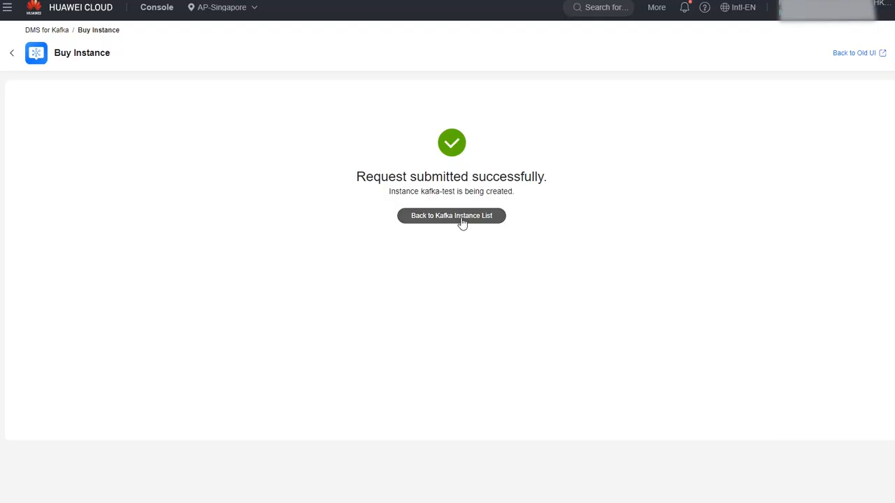
pyautogui.click(462, 220)
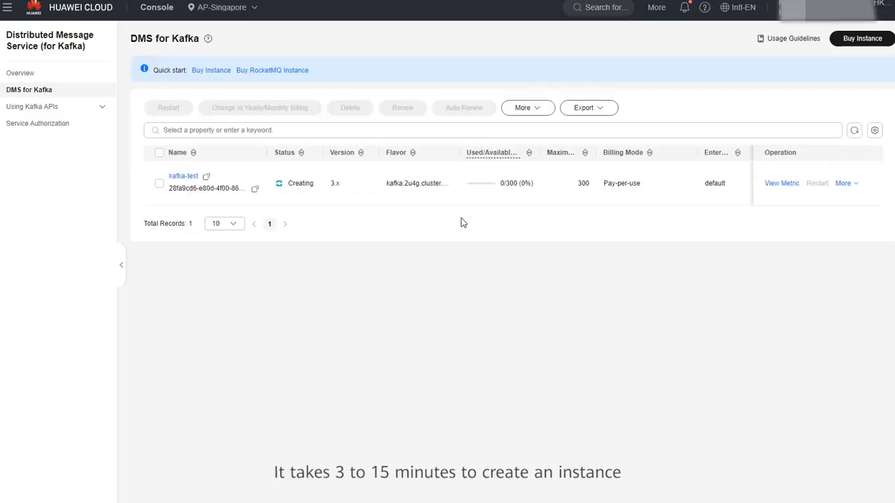